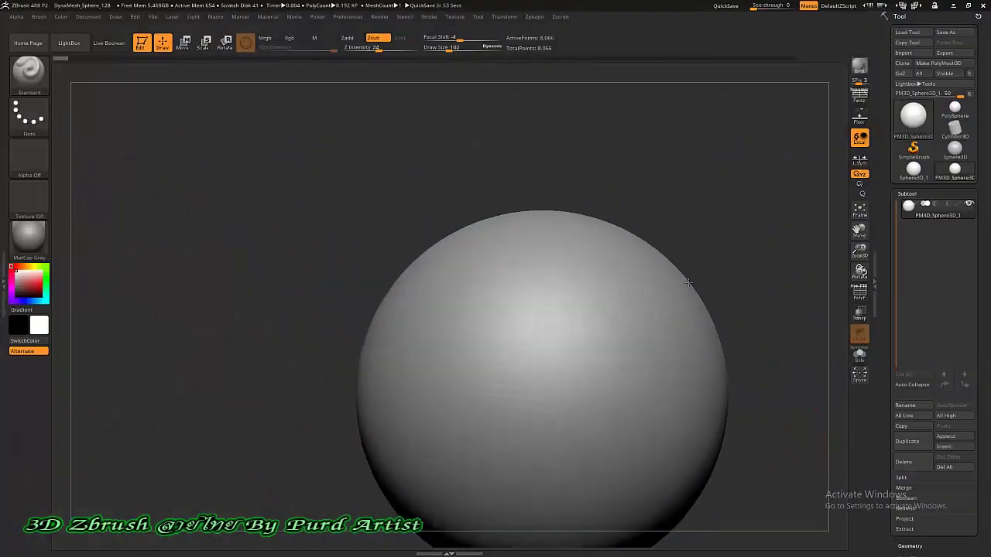
Zoom the view out until the sphere sits small in the centre of the canvas
{"action": "key", "text": "ctrl"}
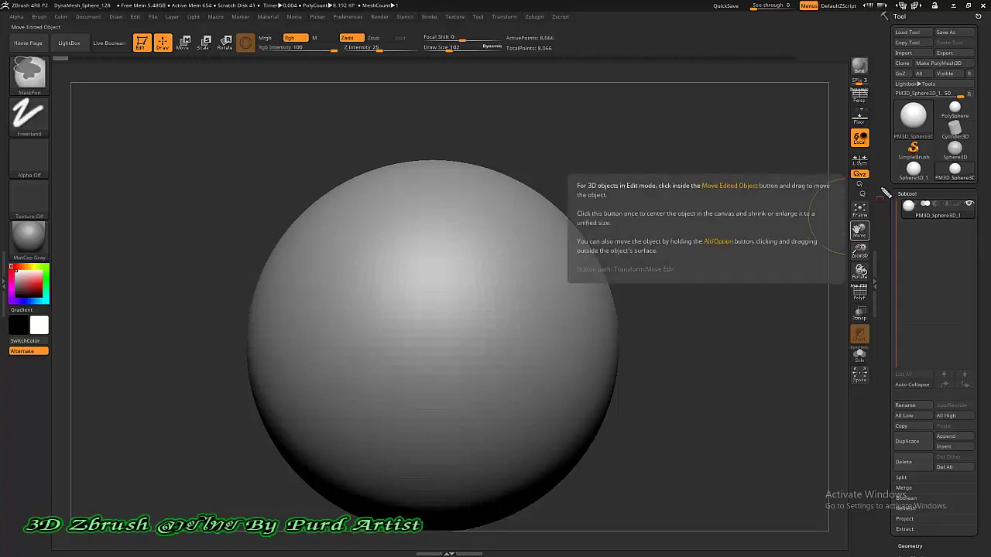
{"action": "mouse_move", "coordinate": [880, 186]}
{"action": "left_mouse_down"}
{"action": "mouse_move", "coordinate": [918, 225]}
{"action": "mouse_move", "coordinate": [984, 379]}
{"action": "left_mouse_up"}
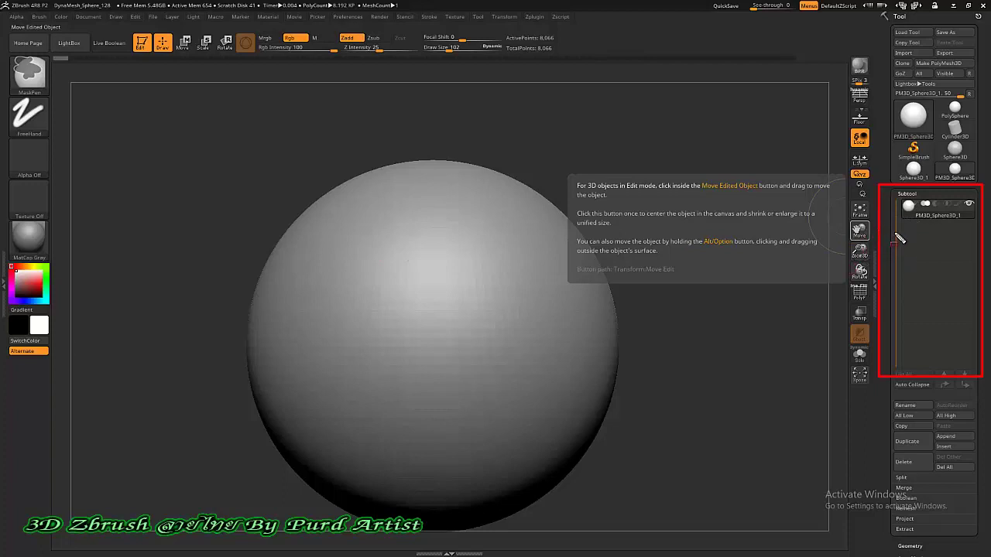
{"action": "key", "text": "ctrl"}
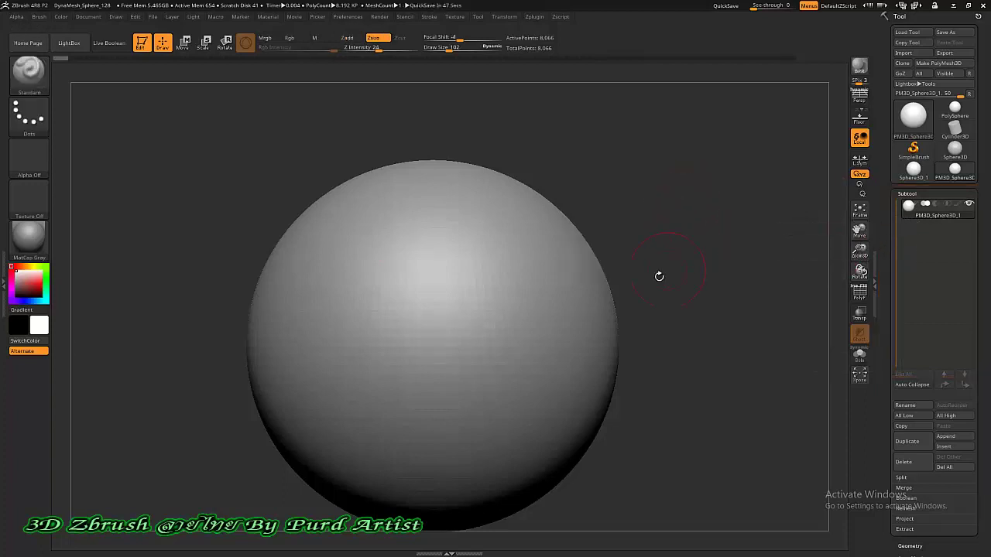
{"action": "key", "text": "minus"}
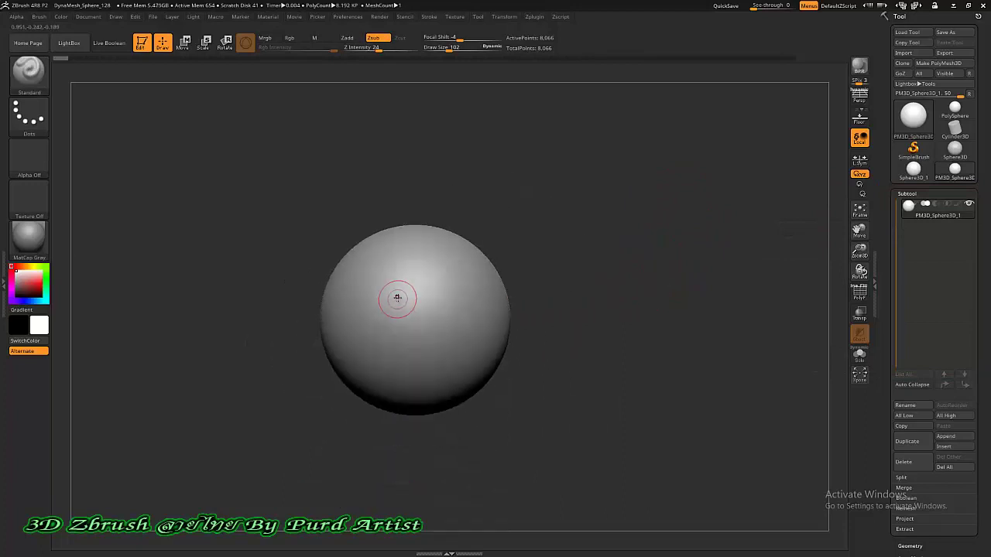
{"action": "key", "text": "ctrl"}
{"action": "mouse_move", "coordinate": [935, 209]}
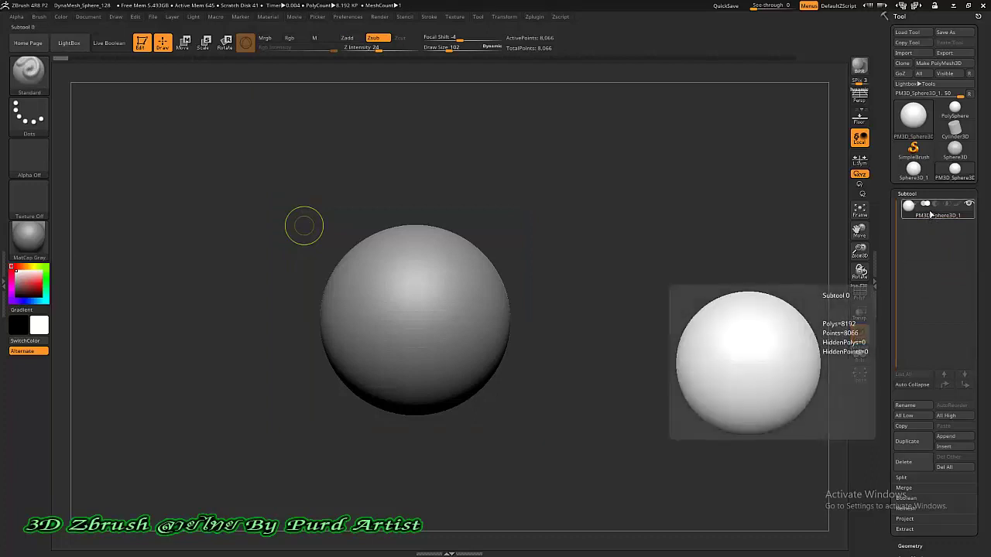
{"action": "key", "text": "ctrl"}
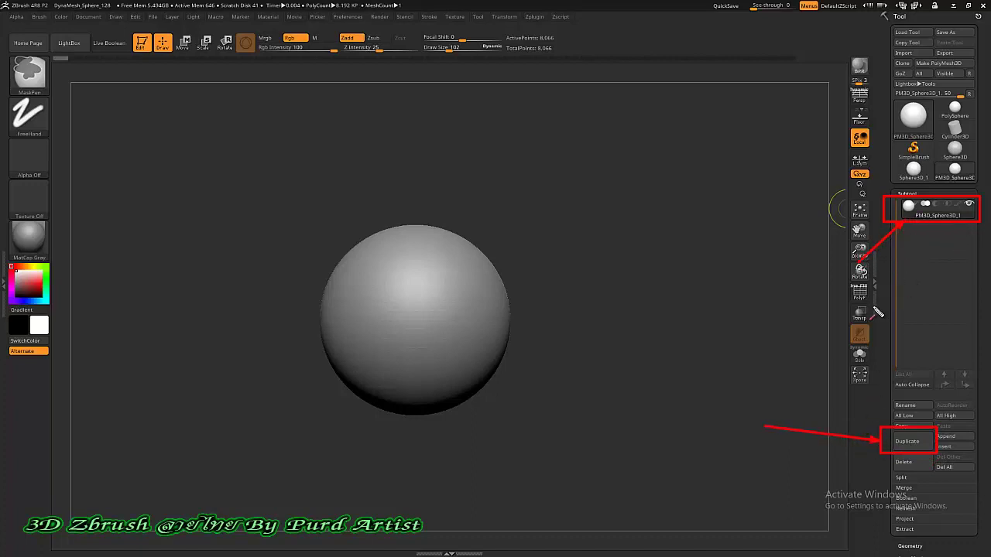
Duplicate PM3D_Sphere3D_1 into a second subtool named PM3D_Sphere3D_2
{"action": "left_click", "coordinate": [906, 439]}
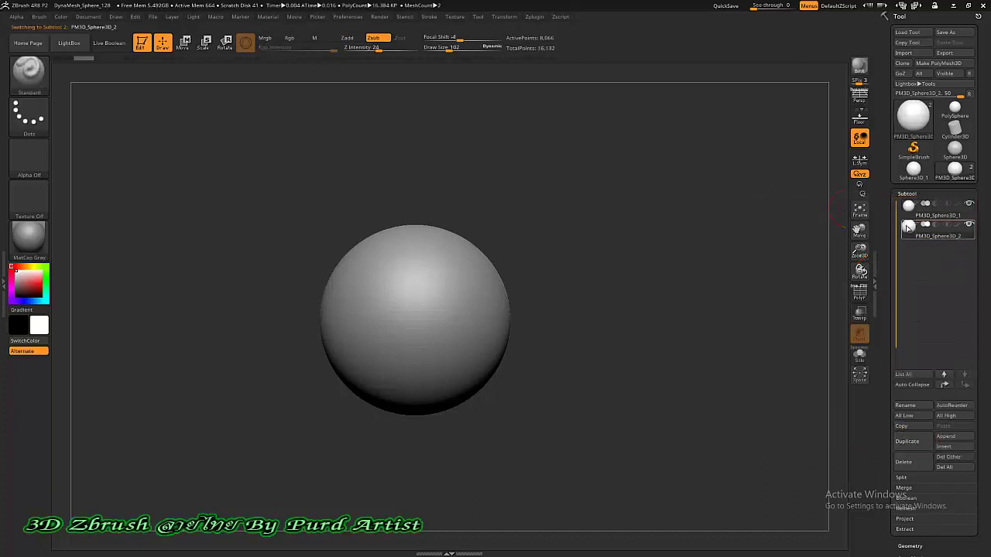
{"action": "key", "text": "ctrl"}
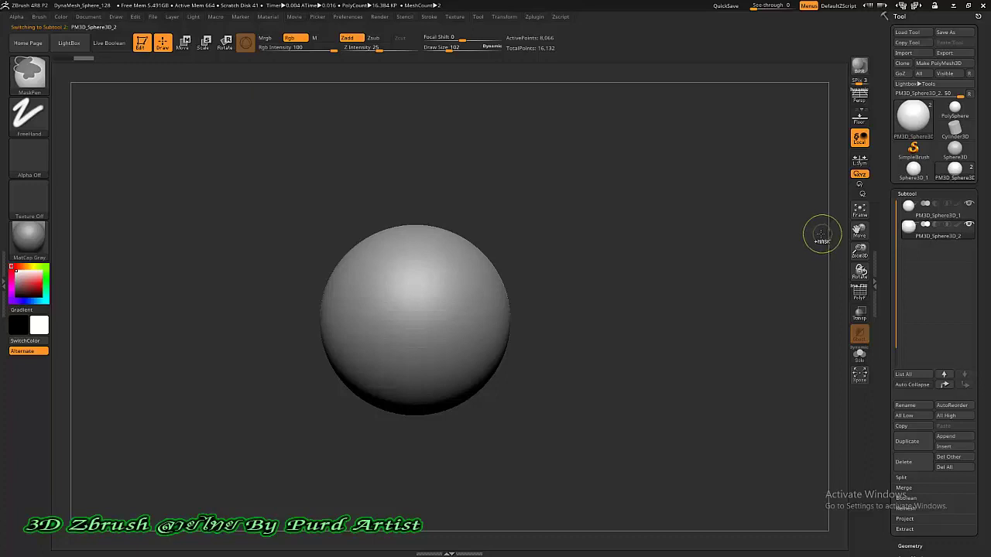
{"action": "left_click_drag", "start_coordinate": [765, 228], "coordinate": [902, 229]}
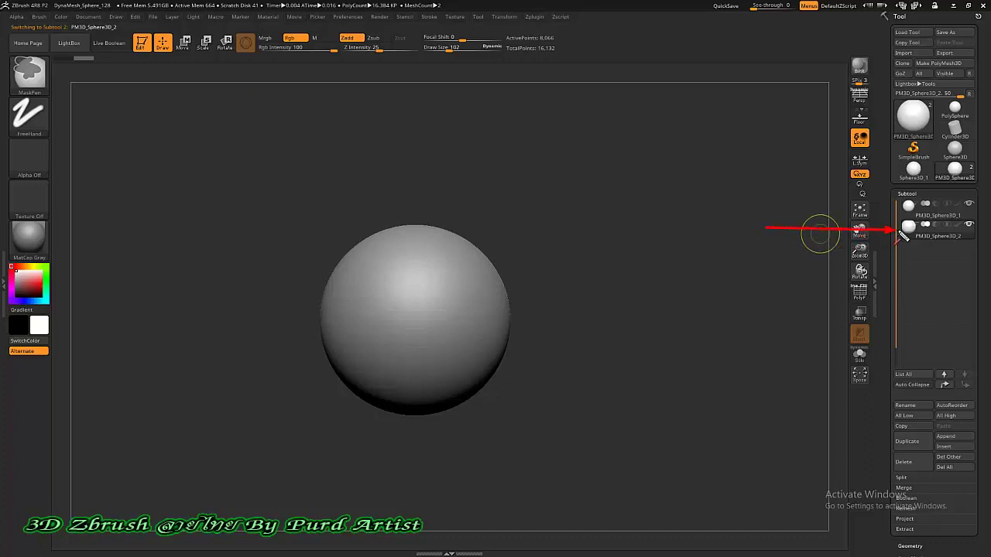
{"action": "left_click_drag", "start_coordinate": [806, 163], "coordinate": [898, 209]}
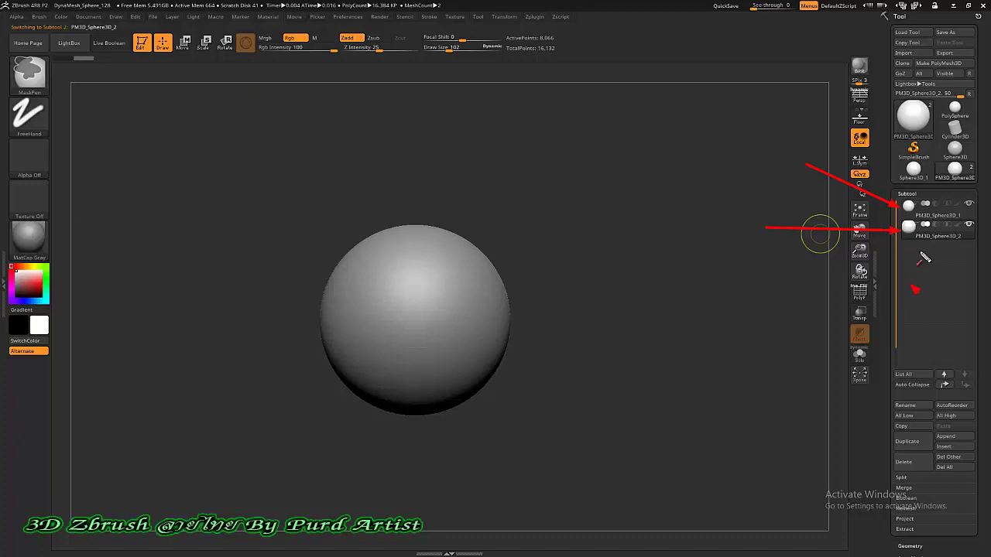
{"action": "left_click_drag", "start_coordinate": [911, 283], "coordinate": [929, 241]}
Use the Move gizmo to slide the duplicate sphere right and up beside the original
{"action": "key", "text": "w"}
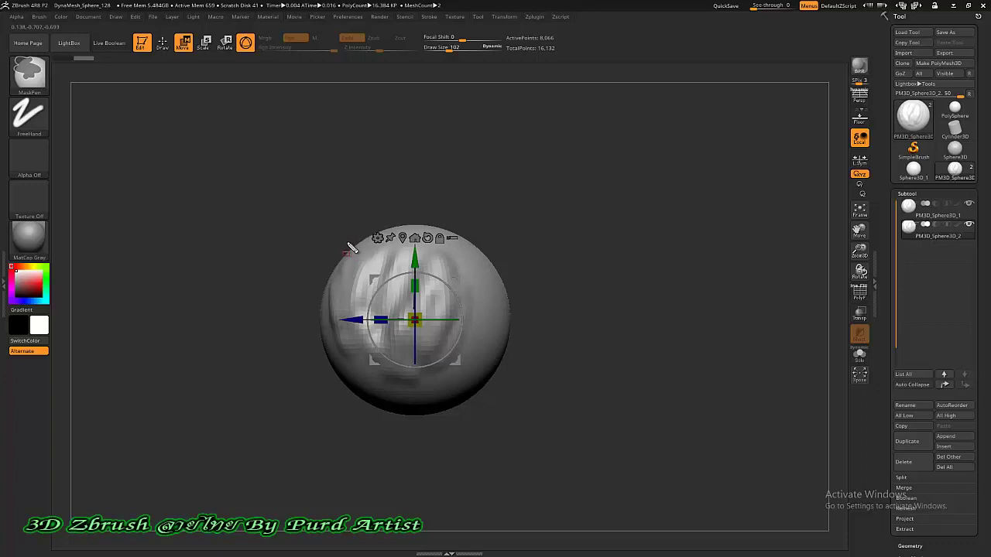
{"action": "mouse_move", "coordinate": [338, 231]}
{"action": "left_mouse_down"}
{"action": "mouse_move", "coordinate": [368, 248]}
{"action": "mouse_move", "coordinate": [474, 380]}
{"action": "left_mouse_up"}
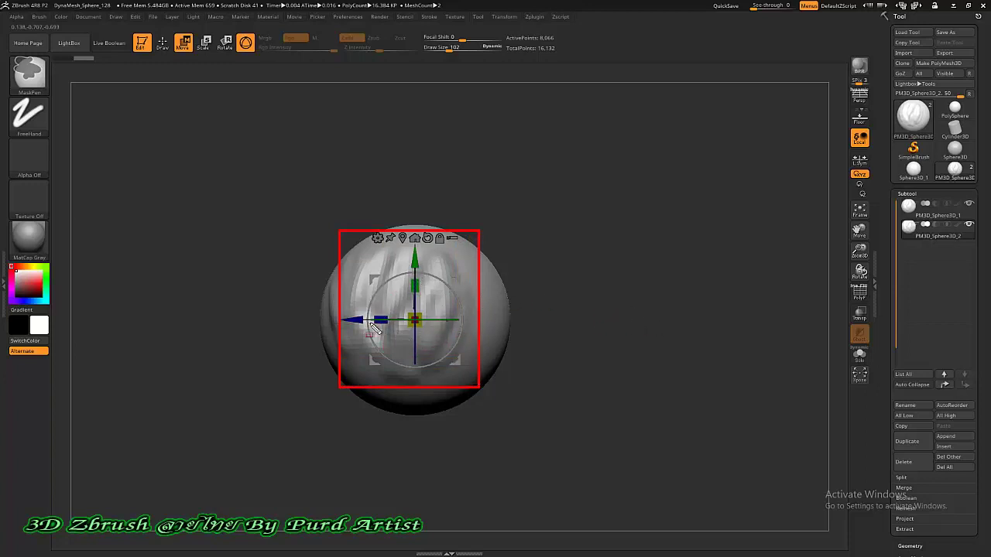
{"action": "left_click", "coordinate": [381, 301]}
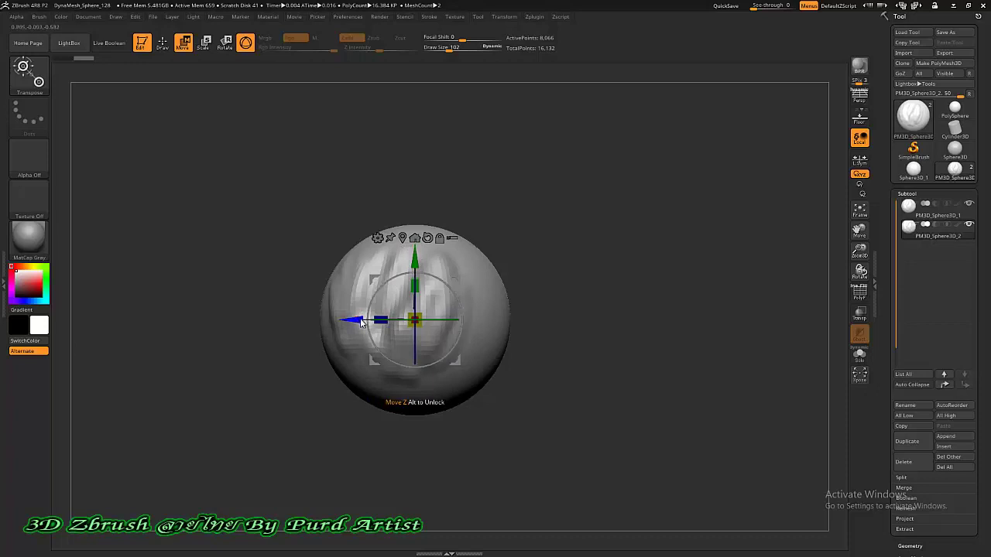
{"action": "left_click_drag", "start_coordinate": [358, 318], "coordinate": [566, 331]}
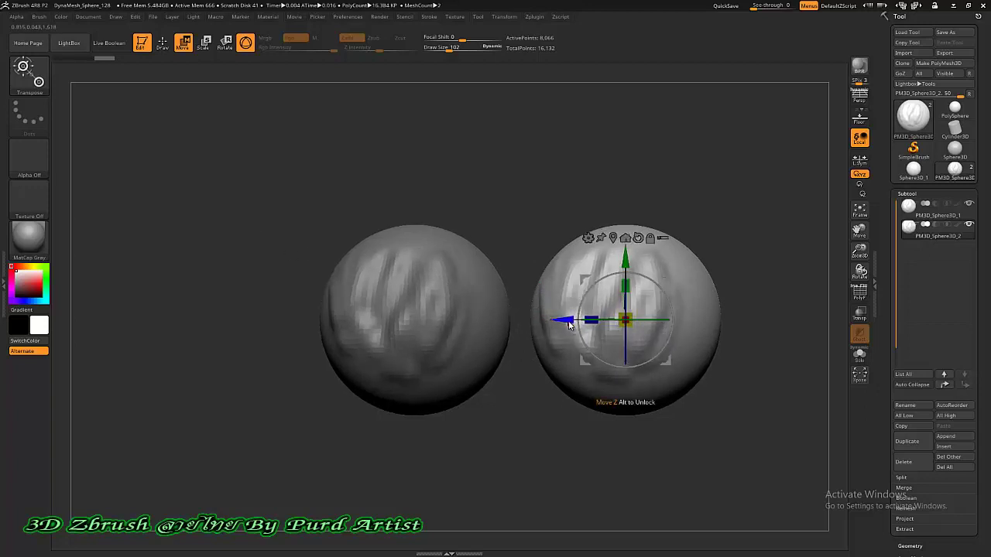
{"action": "mouse_move", "coordinate": [570, 326]}
{"action": "left_mouse_down"}
{"action": "mouse_move", "coordinate": [251, 271]}
{"action": "mouse_move", "coordinate": [623, 237]}
{"action": "mouse_move", "coordinate": [465, 230]}
{"action": "left_mouse_up"}
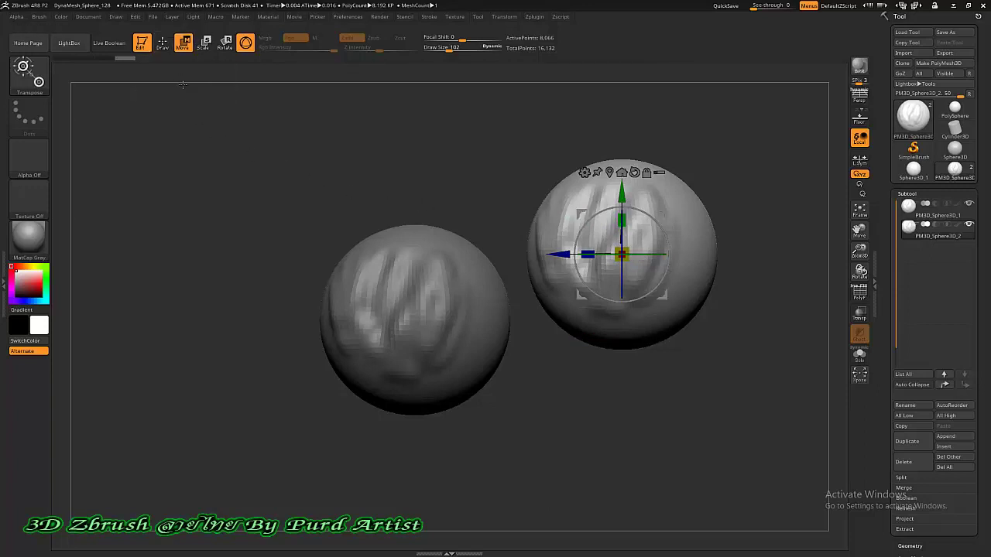
{"action": "key", "text": "ctrl"}
Leave Move mode for Draw mode and bring the Subtool buttons into view
{"action": "left_click", "coordinate": [161, 42]}
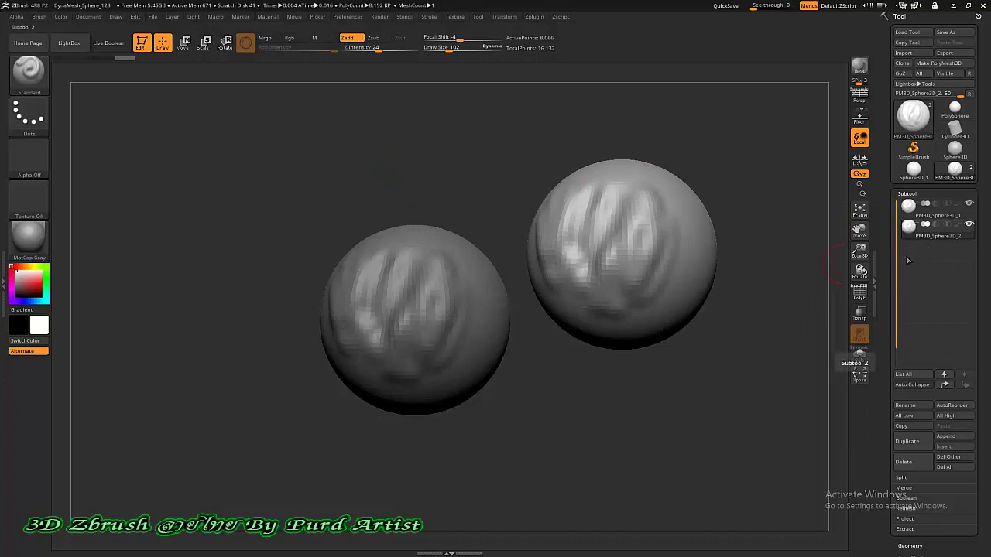
{"action": "scroll", "coordinate": [901, 299], "scroll_direction": "down", "scroll_amount": 5}
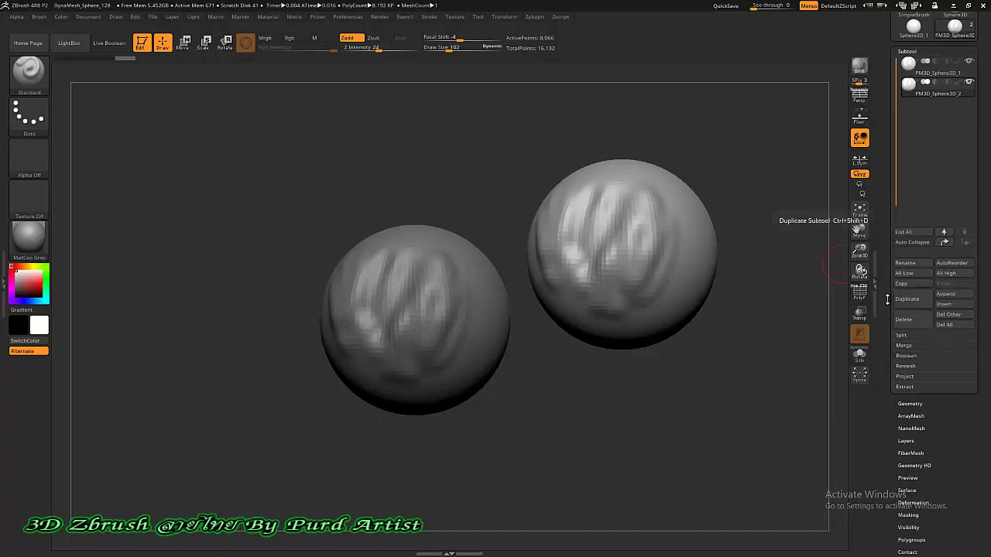
{"action": "key", "text": "ctrl"}
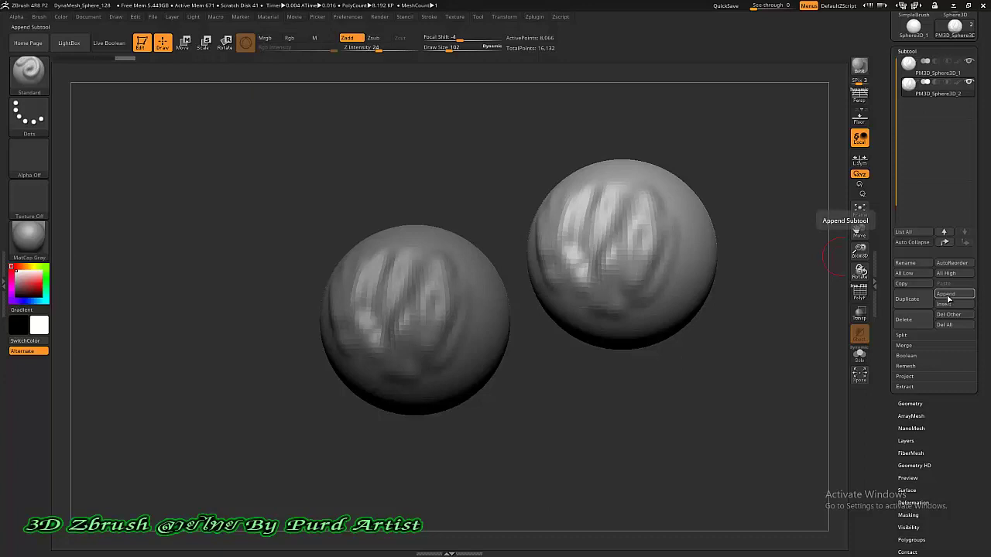
Append a Cylinder3D mesh as the third subtool, PM3D_Cylinder3D1, left of the spheres
{"action": "left_click", "coordinate": [949, 298]}
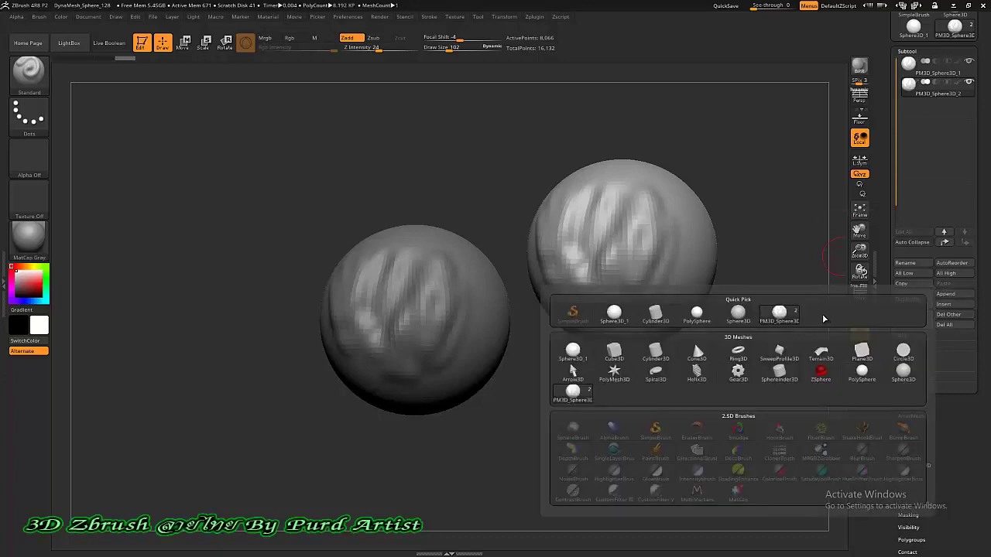
{"action": "key", "text": "ctrl"}
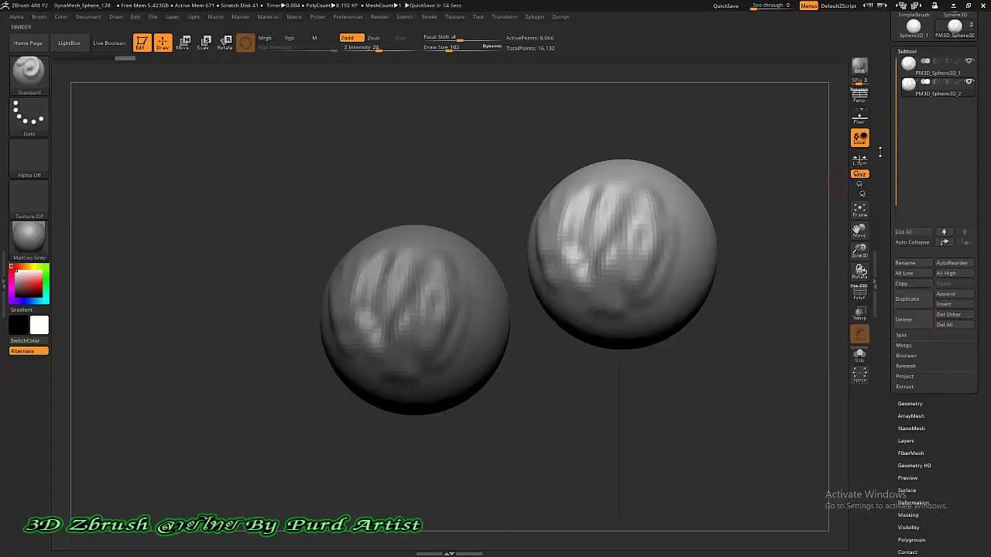
{"action": "scroll", "coordinate": [874, 212], "scroll_direction": "up", "scroll_amount": 3}
{"action": "mouse_move", "coordinate": [913, 152]}
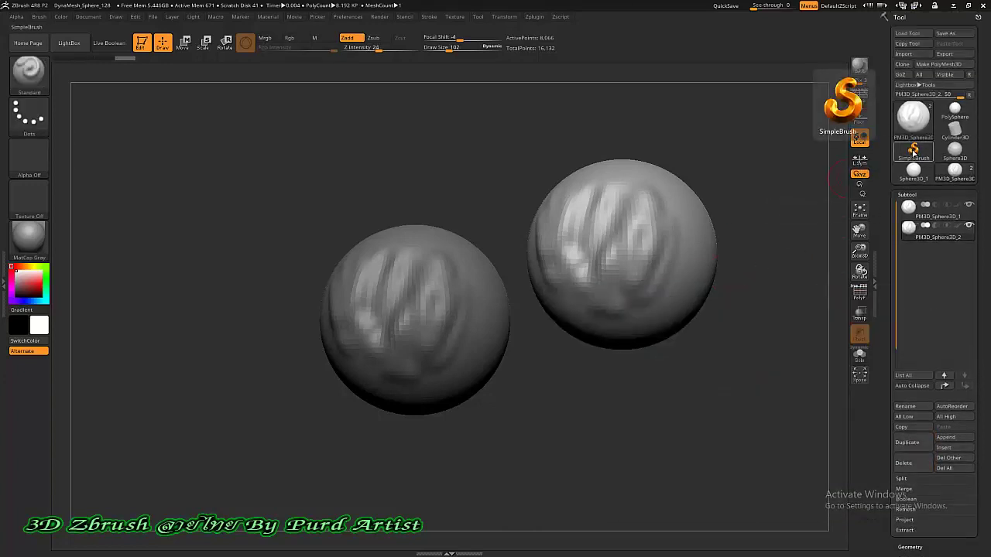
{"action": "key", "text": "ctrl"}
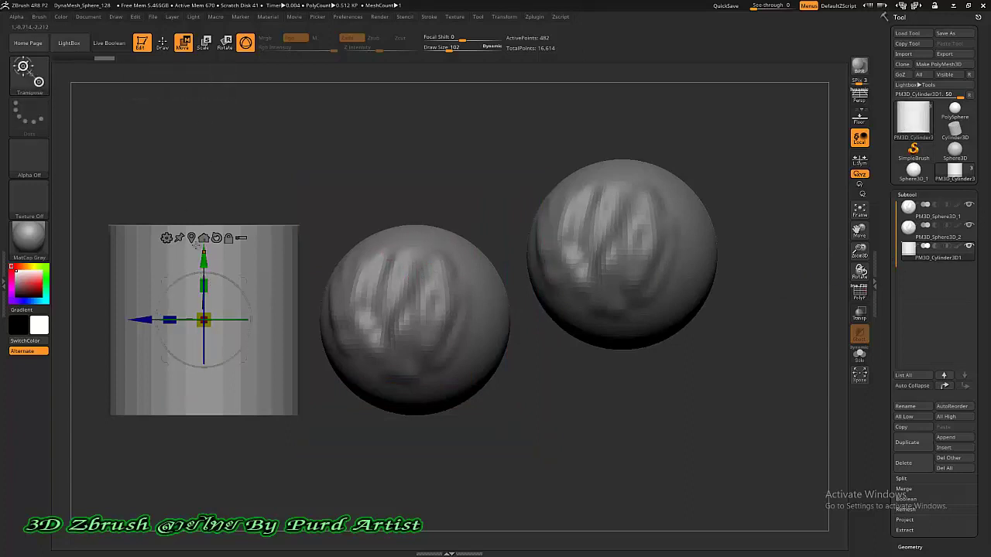
{"action": "left_click", "coordinate": [162, 44]}
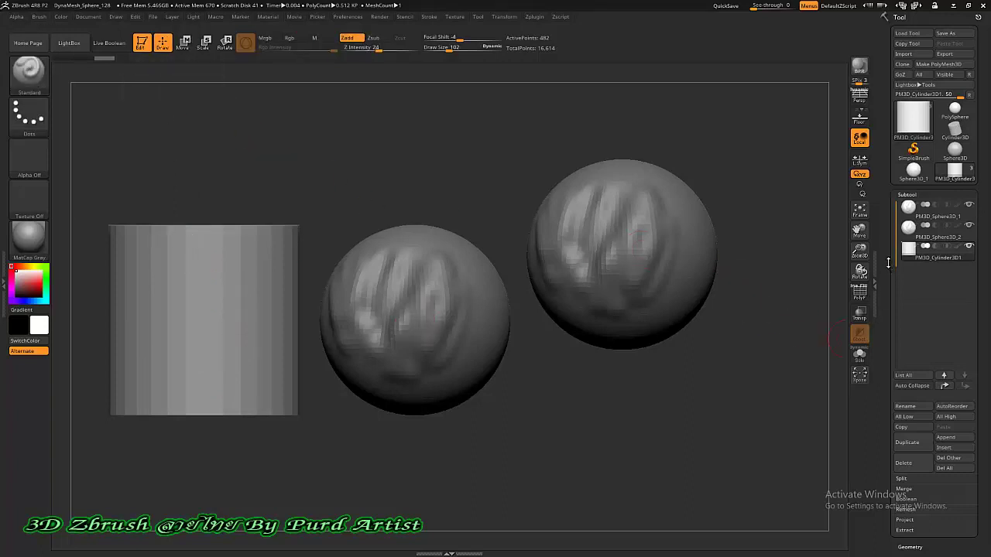
{"action": "left_click", "coordinate": [957, 438]}
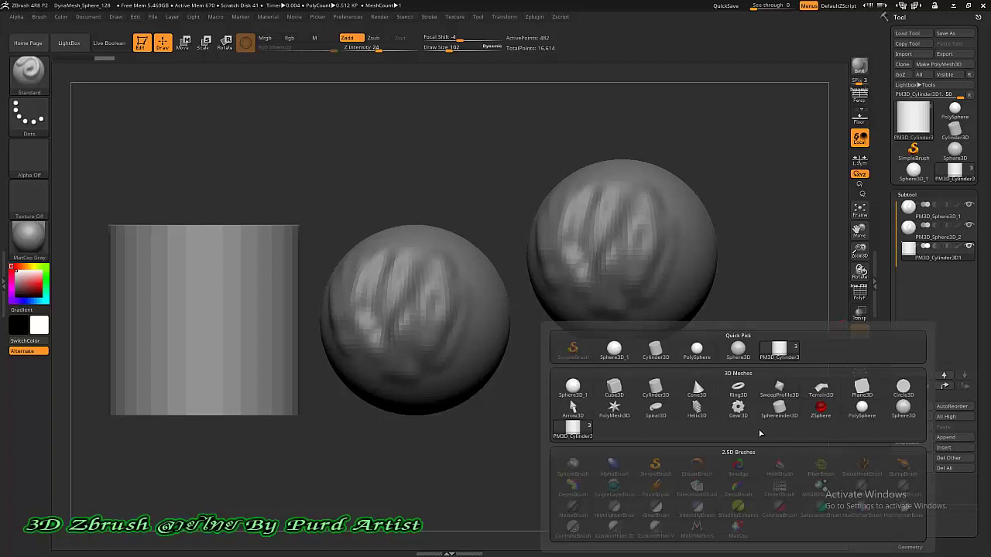
{"action": "key", "text": "ctrl"}
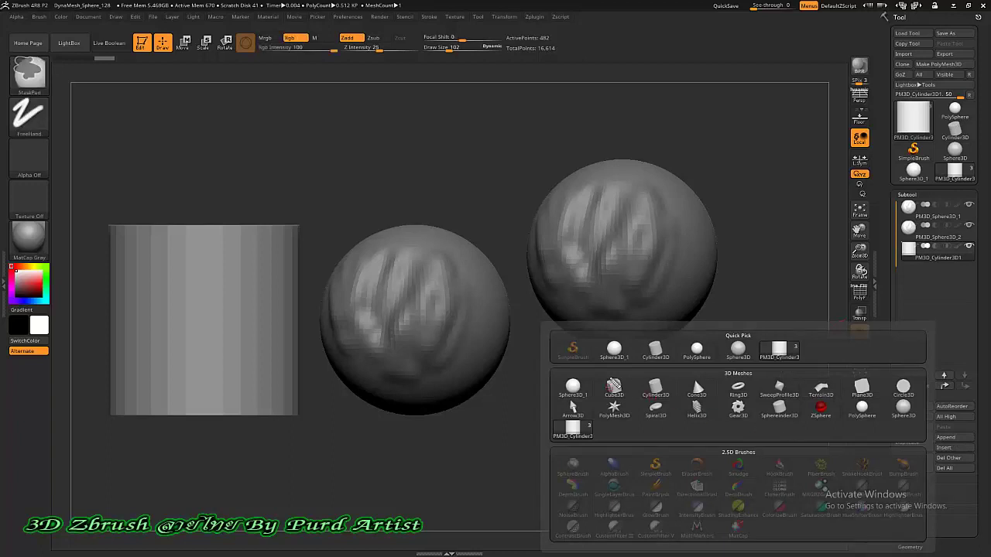
{"action": "mouse_move", "coordinate": [546, 328]}
{"action": "left_mouse_down"}
{"action": "mouse_move", "coordinate": [913, 548]}
{"action": "mouse_move", "coordinate": [933, 549]}
{"action": "left_mouse_up"}
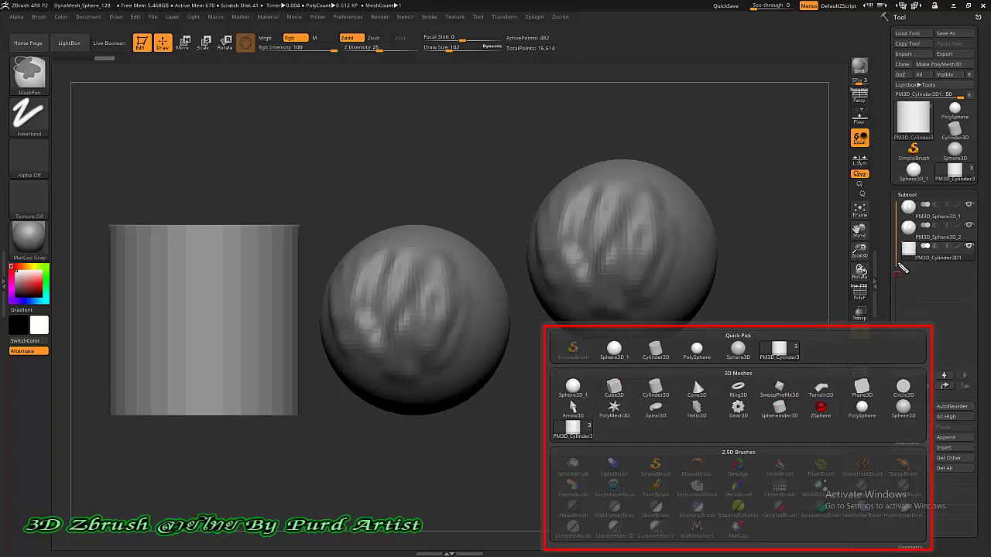
{"action": "left_click_drag", "start_coordinate": [903, 267], "coordinate": [981, 290]}
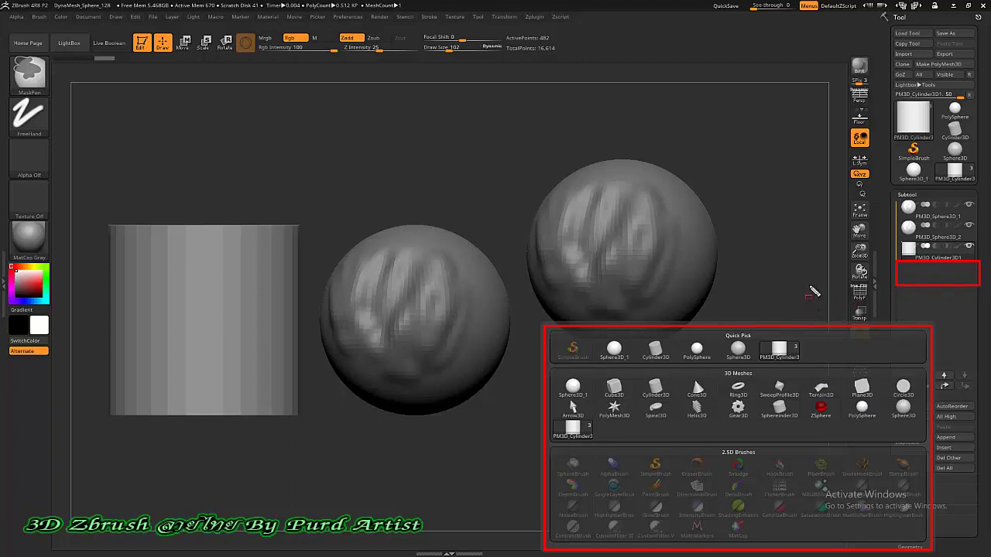
{"action": "left_click_drag", "start_coordinate": [798, 277], "coordinate": [897, 275]}
{"action": "left_click_drag", "start_coordinate": [890, 196], "coordinate": [981, 223]}
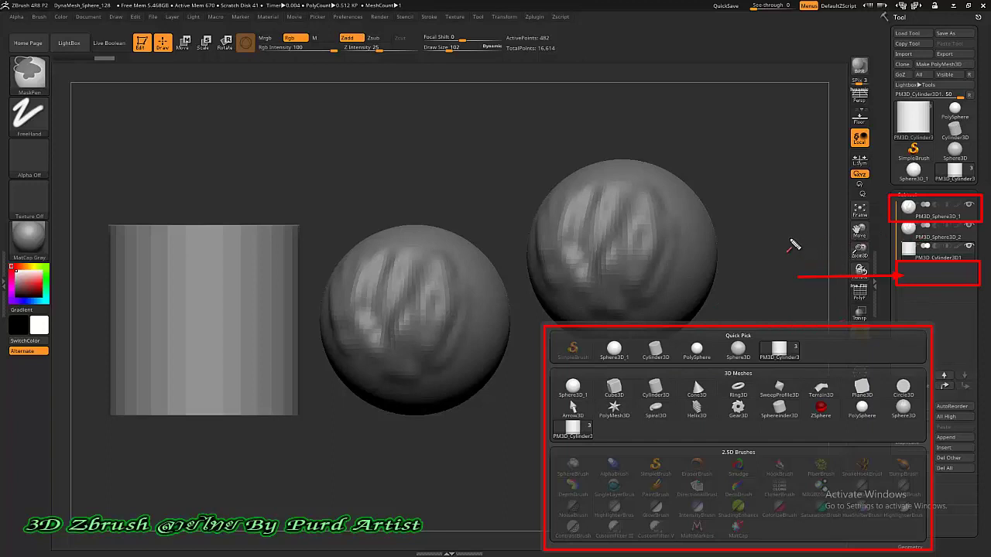
{"action": "left_click_drag", "start_coordinate": [782, 240], "coordinate": [899, 222]}
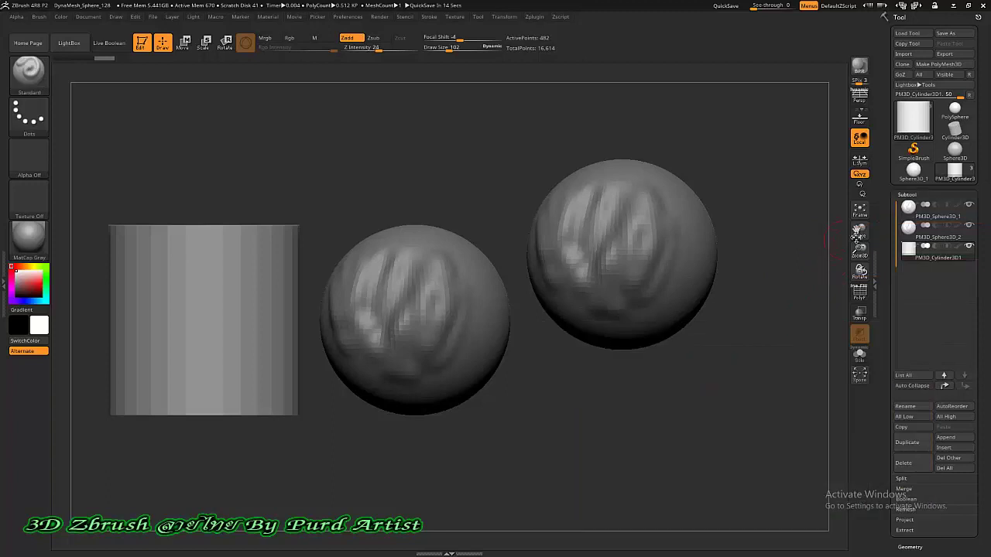
Select PM3D_Sphere3D_1 and insert a Ring3D subtool directly beneath it
{"action": "left_click", "coordinate": [935, 223]}
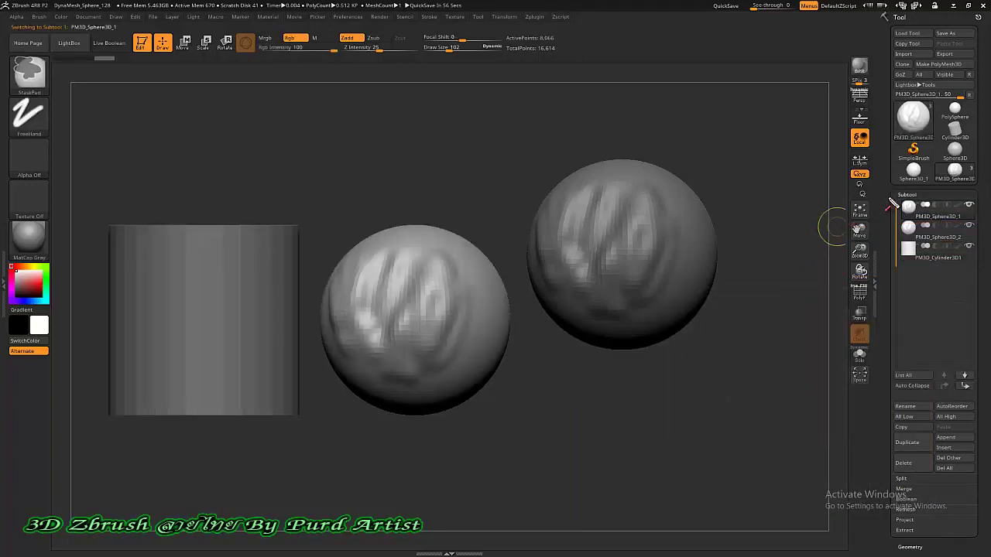
{"action": "left_click_drag", "start_coordinate": [773, 210], "coordinate": [899, 209]}
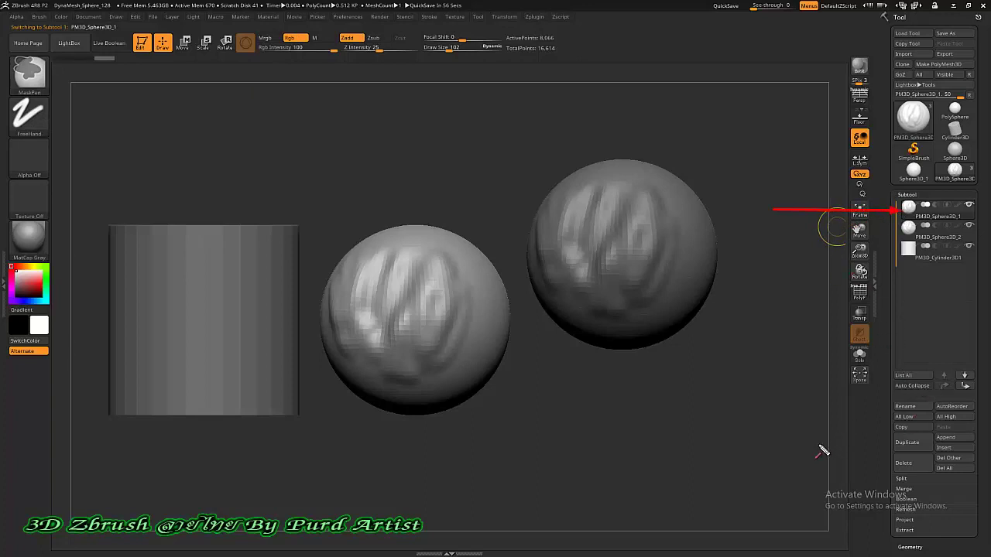
{"action": "left_click_drag", "start_coordinate": [815, 445], "coordinate": [925, 447]}
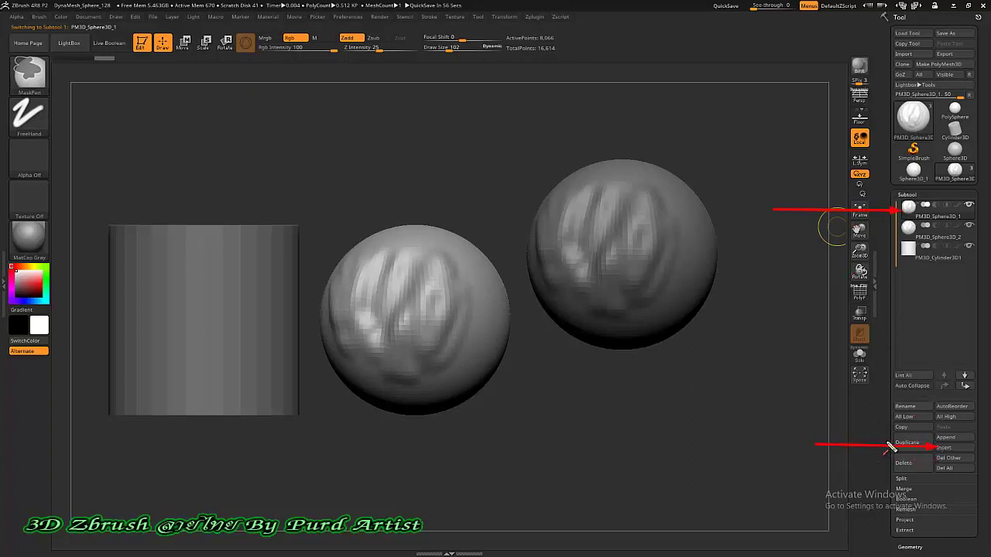
{"action": "key", "text": "Escape"}
{"action": "left_click", "coordinate": [943, 447]}
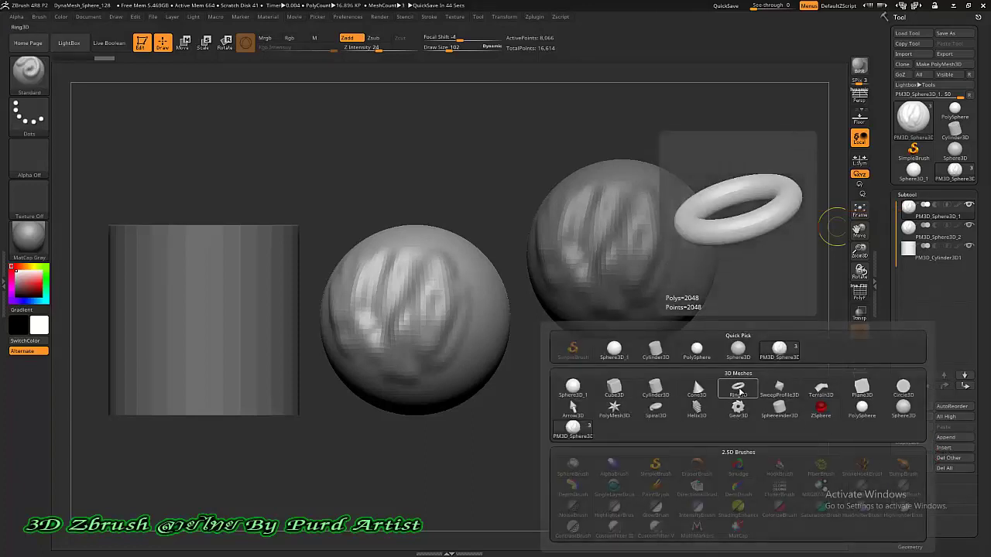
{"action": "left_click", "coordinate": [740, 391]}
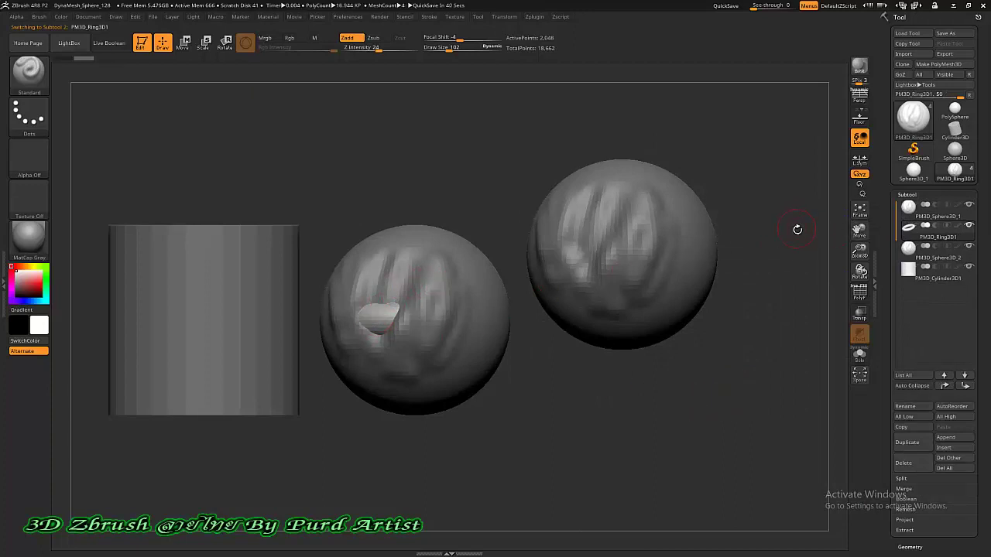
Raise PM3D_Ring3D1 along Y above the middle sphere, check it in perspective, then return to Draw
{"action": "key", "text": "ctrl"}
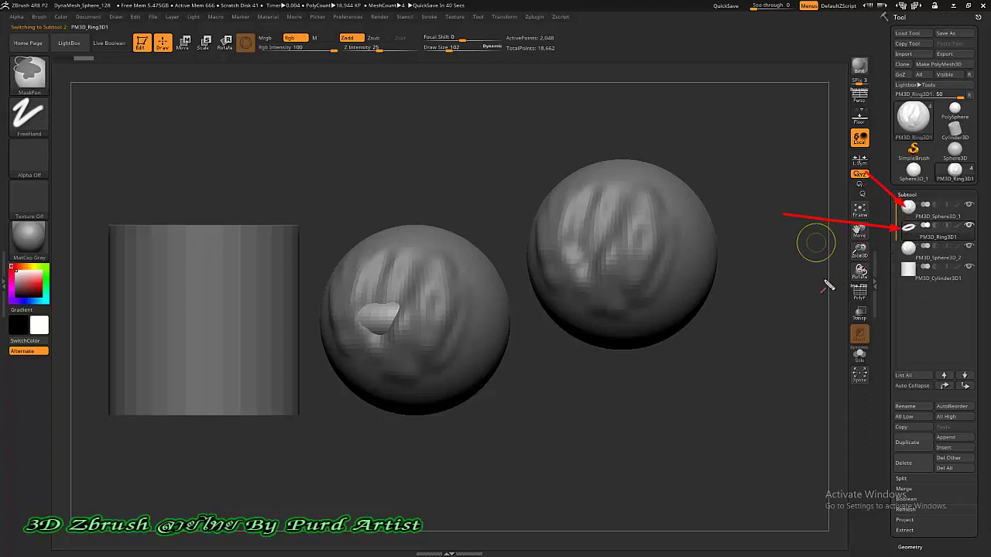
{"action": "left_click", "coordinate": [920, 233]}
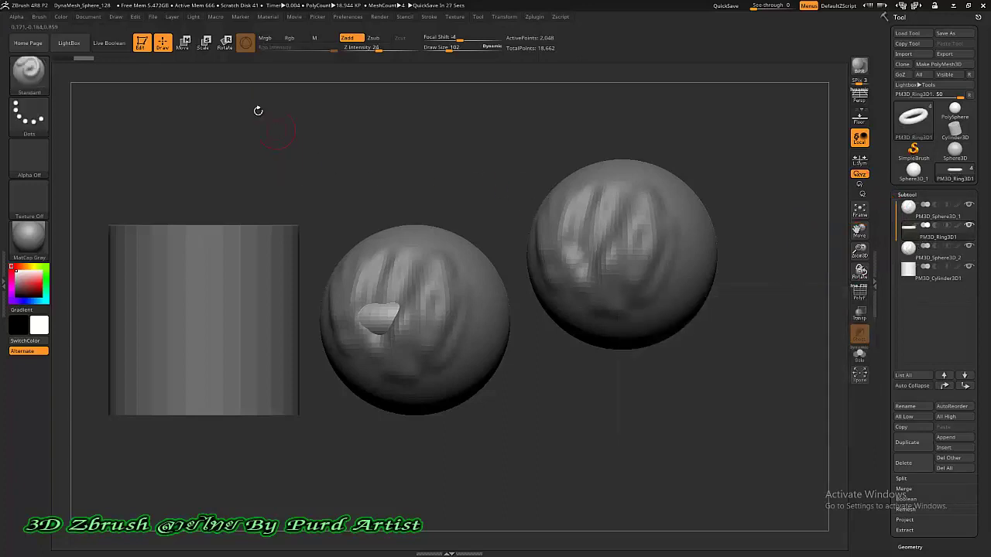
{"action": "left_click", "coordinate": [183, 43]}
{"action": "left_click_drag", "start_coordinate": [408, 257], "coordinate": [408, 124]}
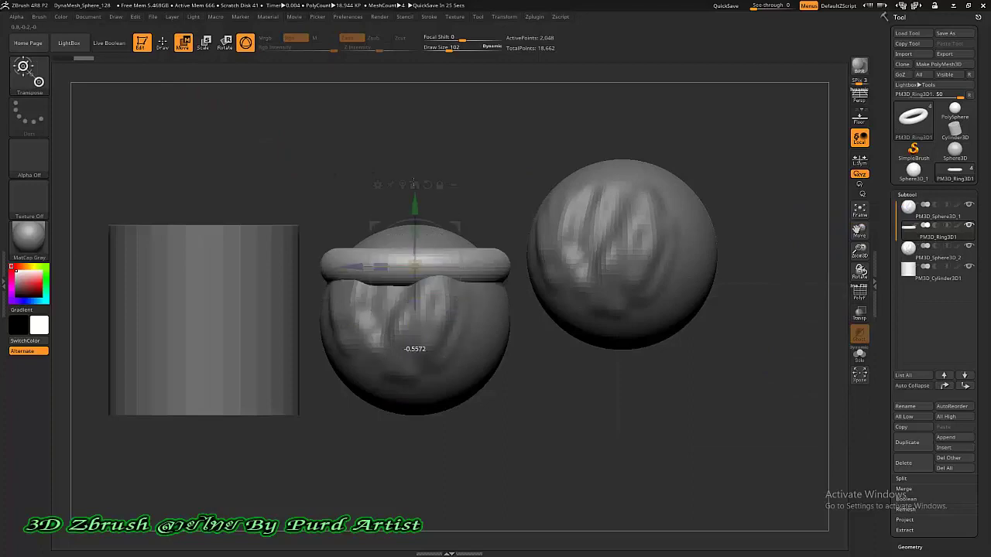
{"action": "key", "text": "p"}
{"action": "left_click_drag", "start_coordinate": [543, 162], "coordinate": [329, 131]}
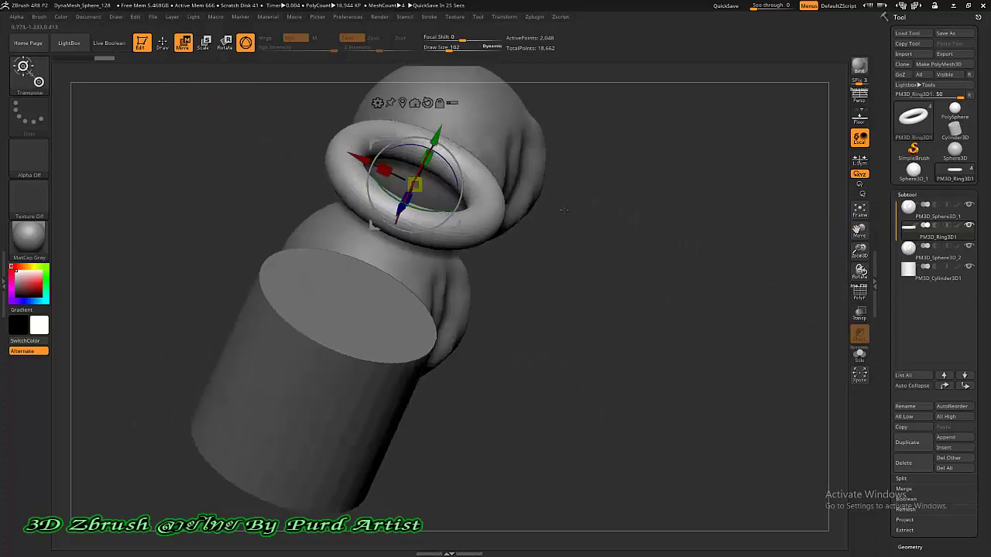
{"action": "left_click", "coordinate": [162, 43]}
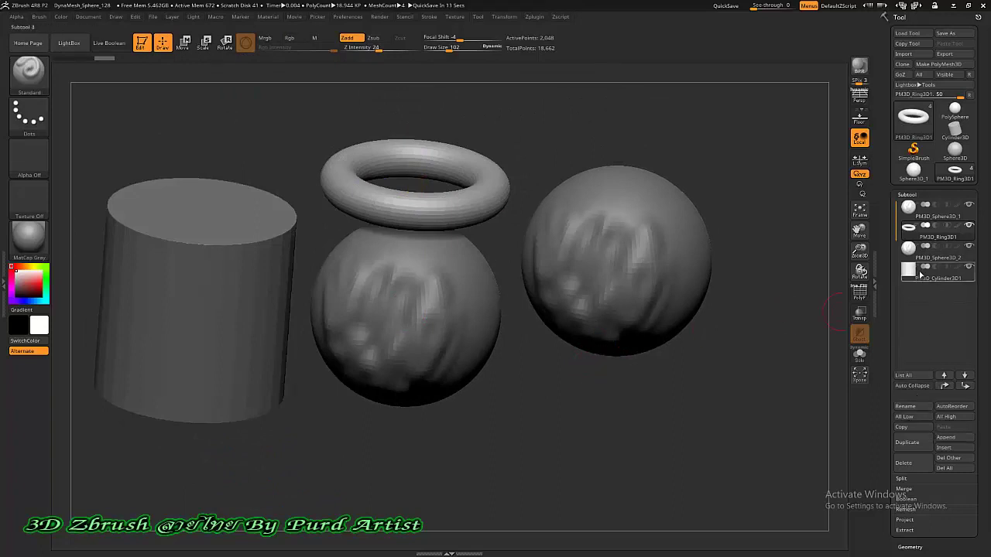
{"action": "mouse_move", "coordinate": [933, 209]}
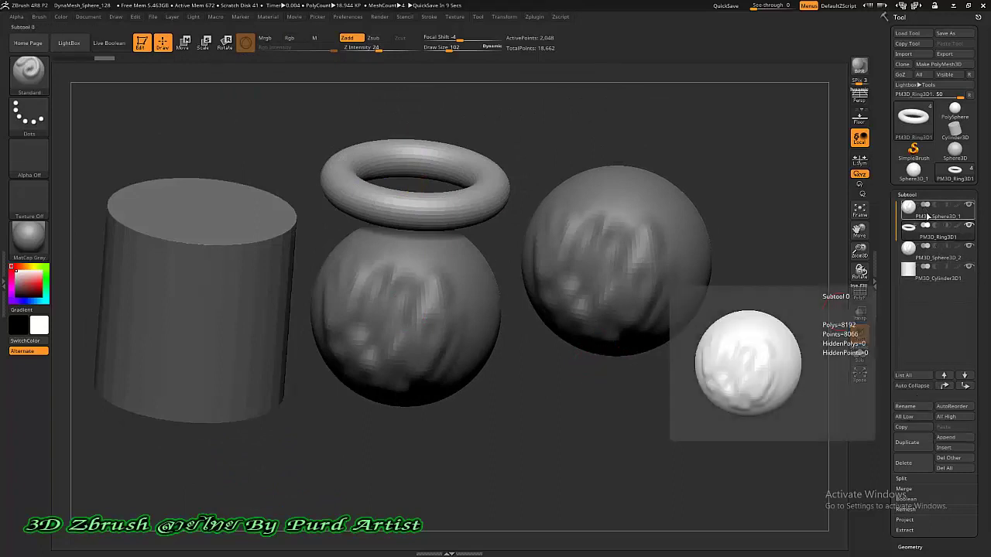
Reactivate PM3D_Sphere3D_1 as the current subtool in the Subtool list
{"action": "left_click", "coordinate": [928, 218]}
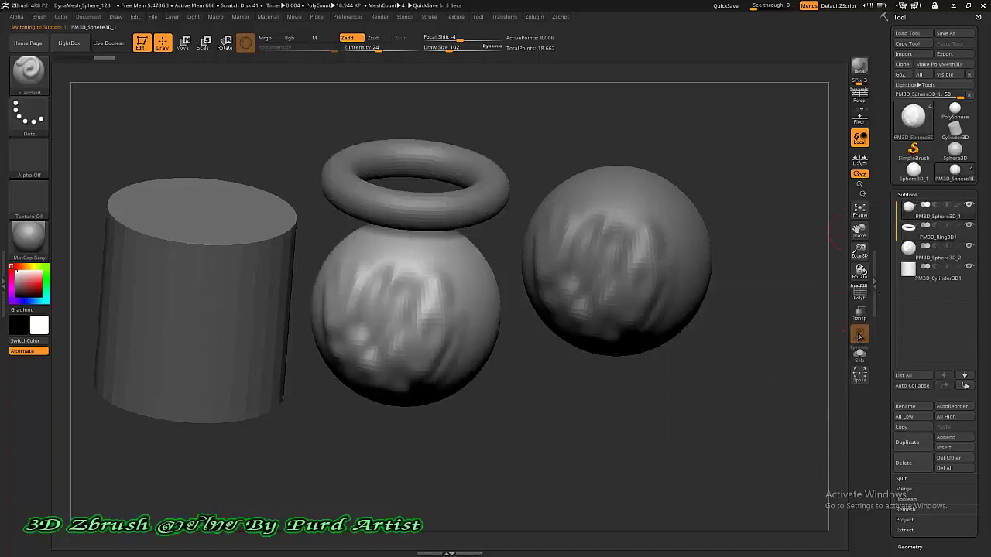
{"action": "left_click_drag", "start_coordinate": [778, 267], "coordinate": [903, 289]}
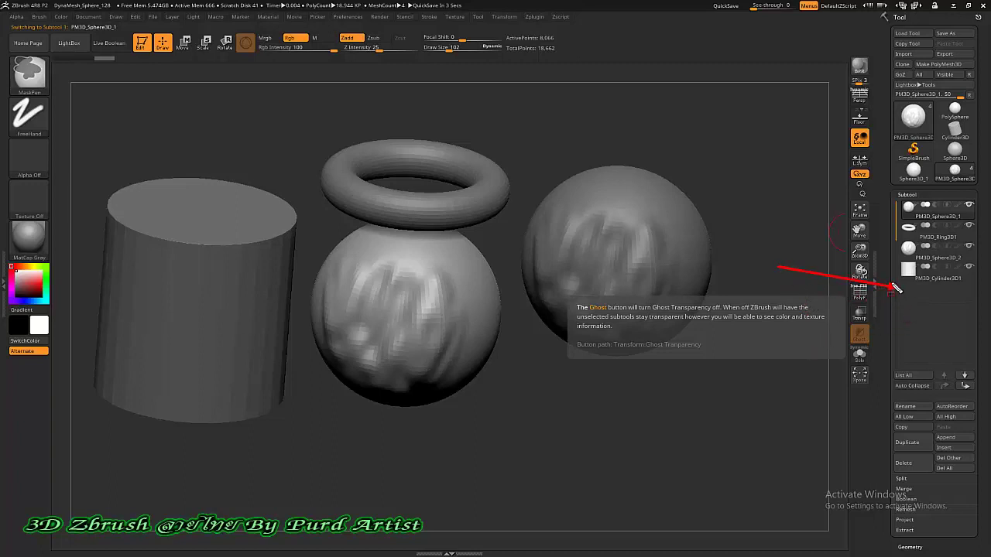
{"action": "left_click_drag", "start_coordinate": [890, 281], "coordinate": [978, 304]}
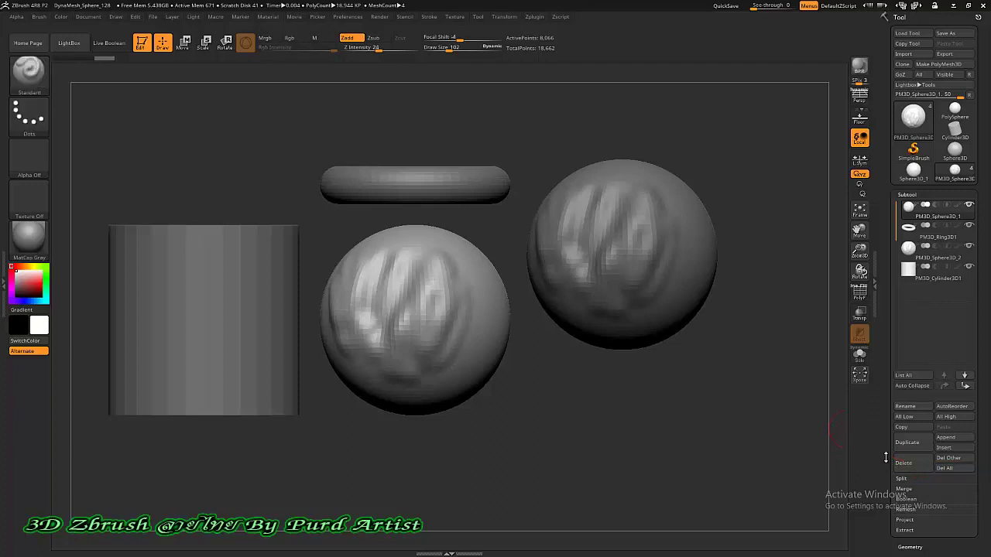
Delete all four subtools with Del All and turn the remaining star to face front
{"action": "left_click", "coordinate": [946, 468]}
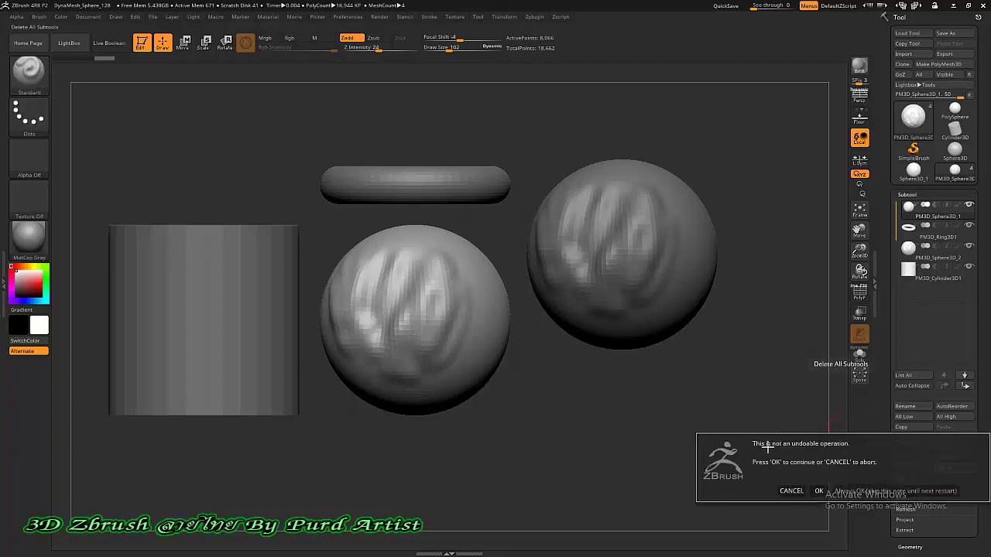
{"action": "left_click", "coordinate": [819, 491]}
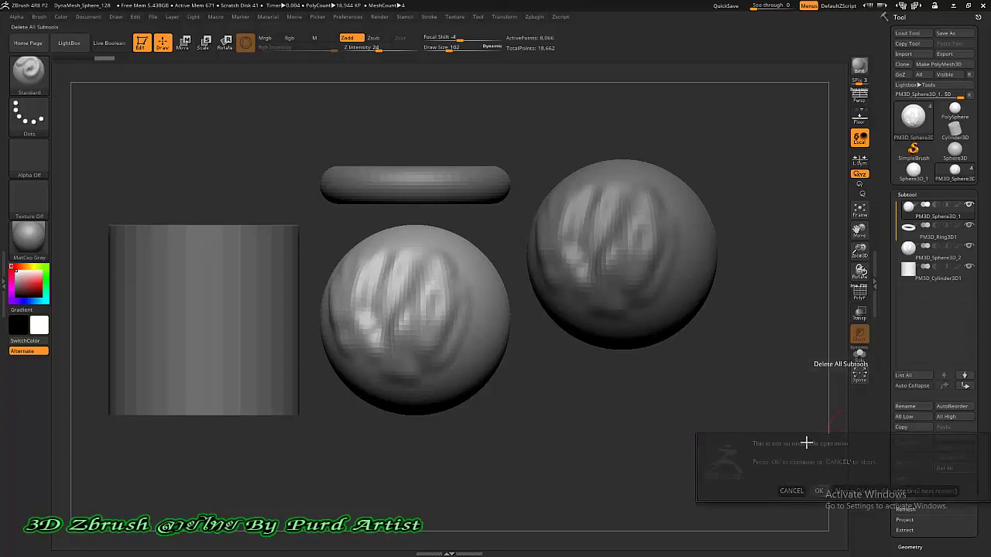
{"action": "left_click_drag", "start_coordinate": [288, 230], "coordinate": [323, 253]}
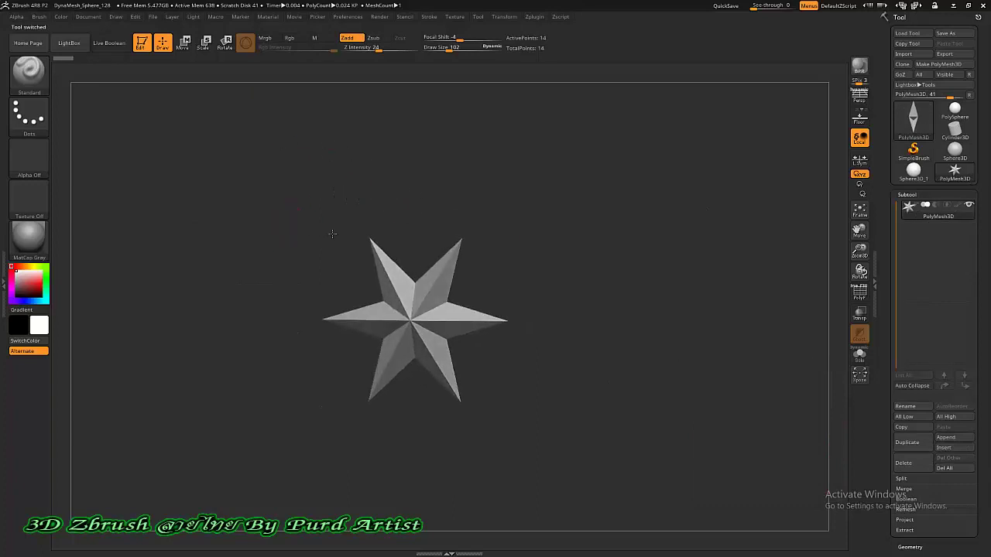